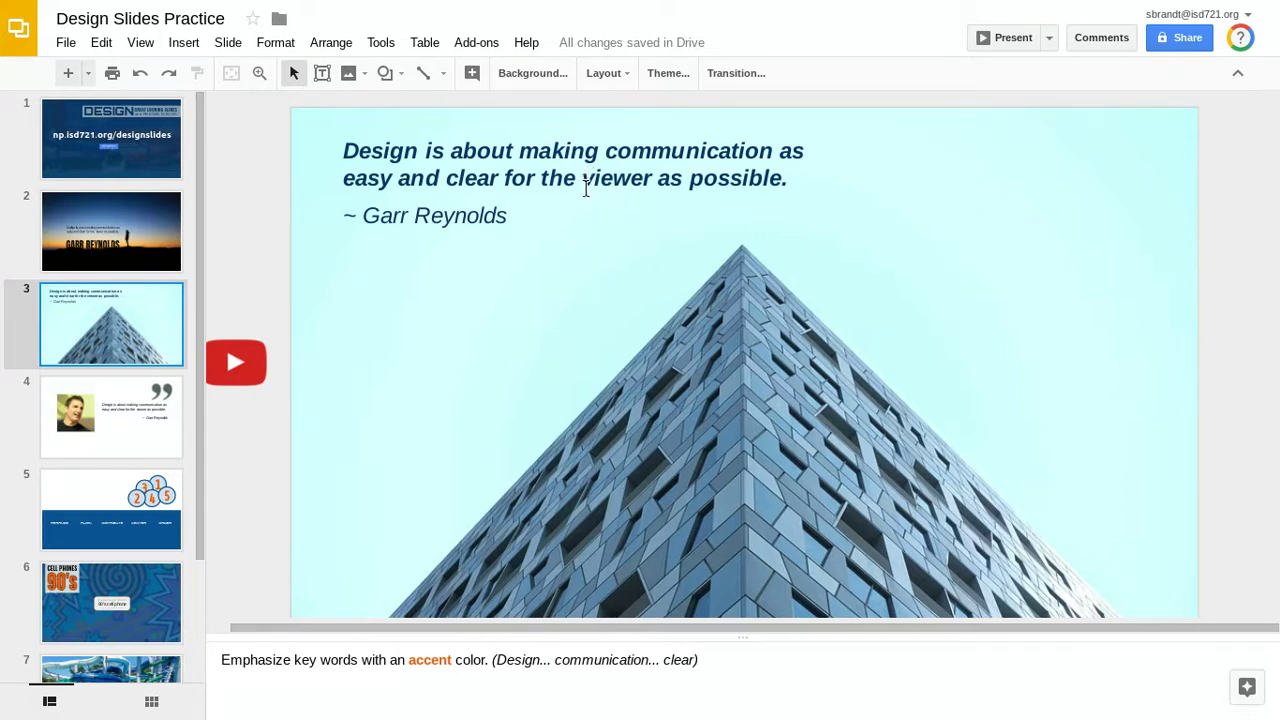
Drag the quote text box down to the slide's middle-left, below the author line, and start tilting it.
{"action": "left_click", "coordinate": [586, 186]}
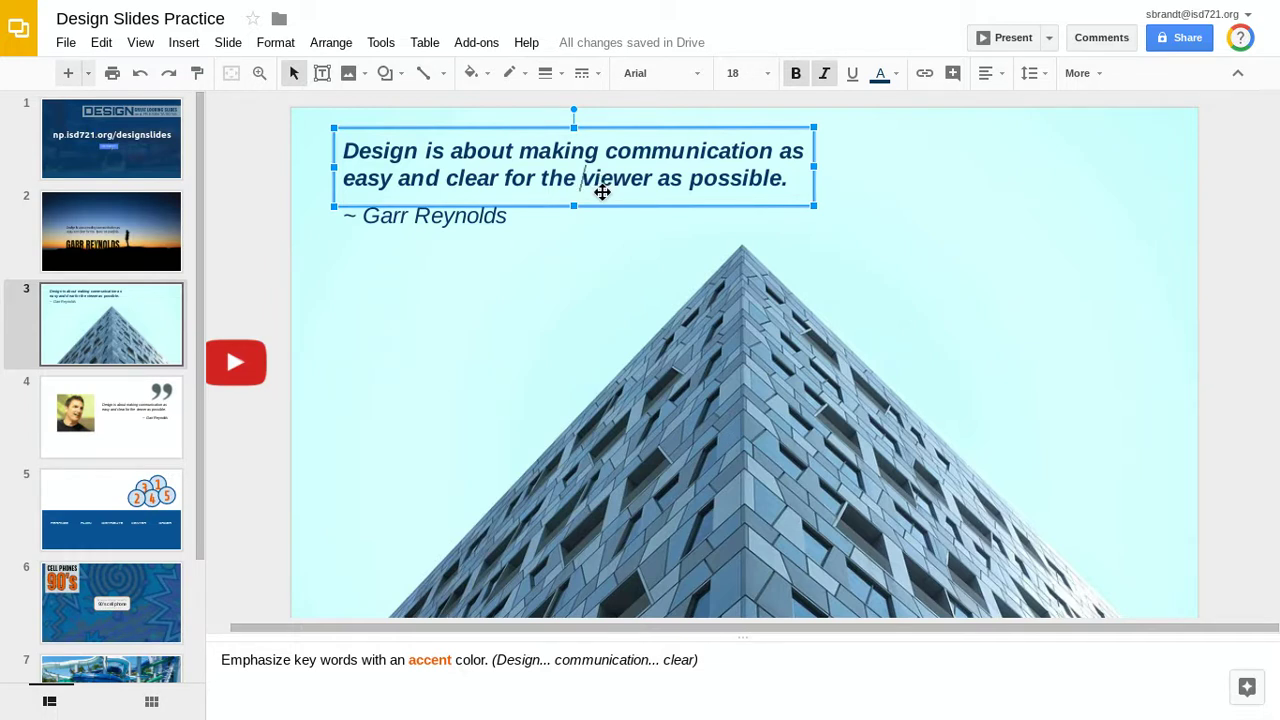
{"action": "left_click", "coordinate": [602, 192]}
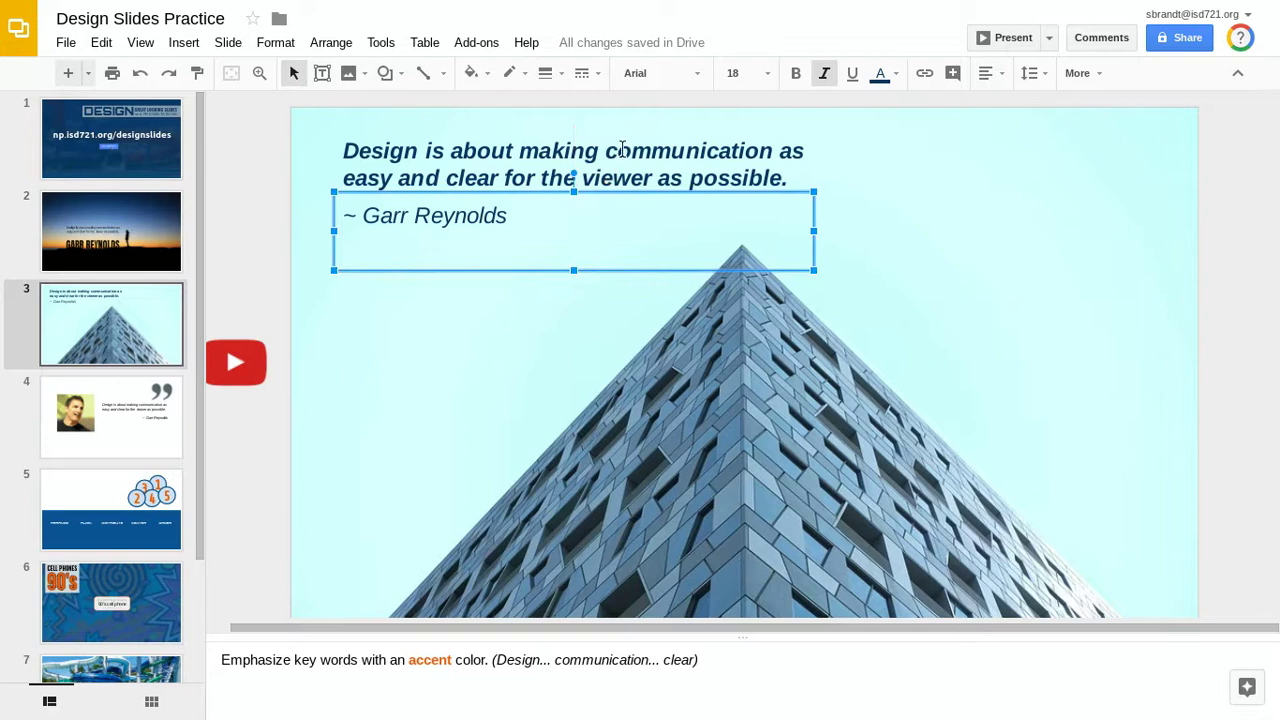
{"action": "left_click", "coordinate": [638, 137]}
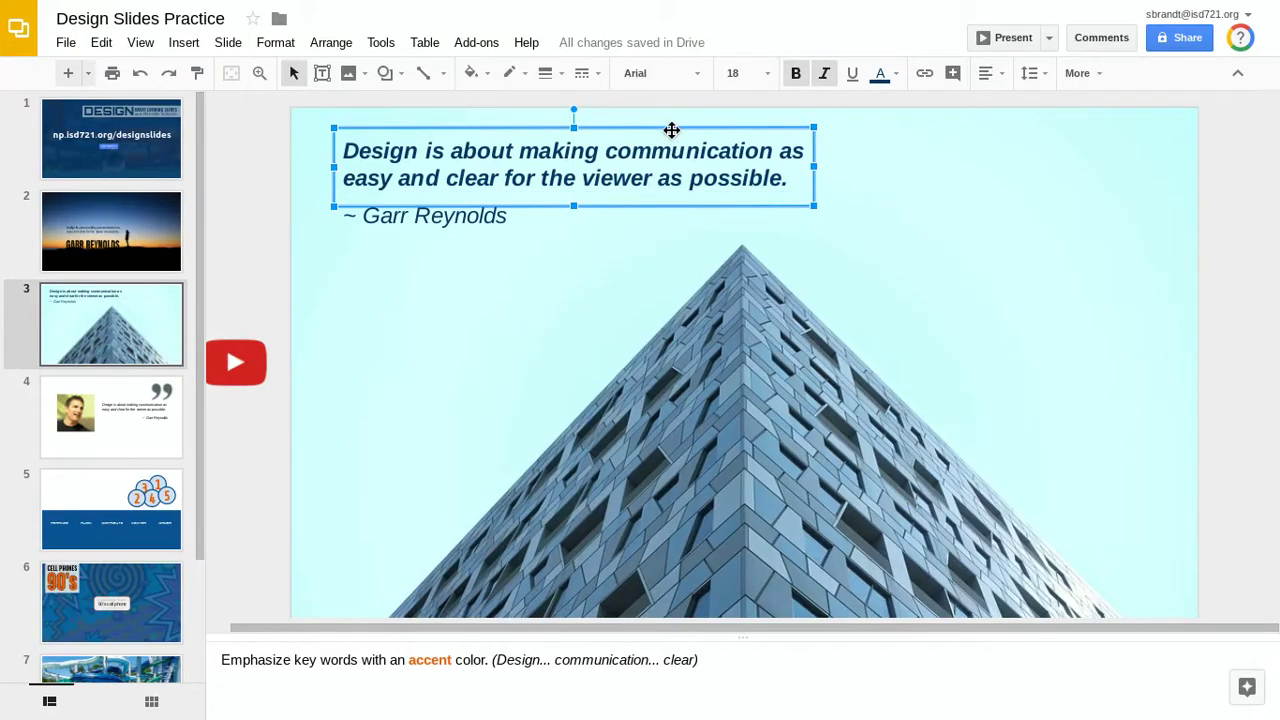
{"action": "left_click_drag", "start_coordinate": [670, 133], "coordinate": [672, 316]}
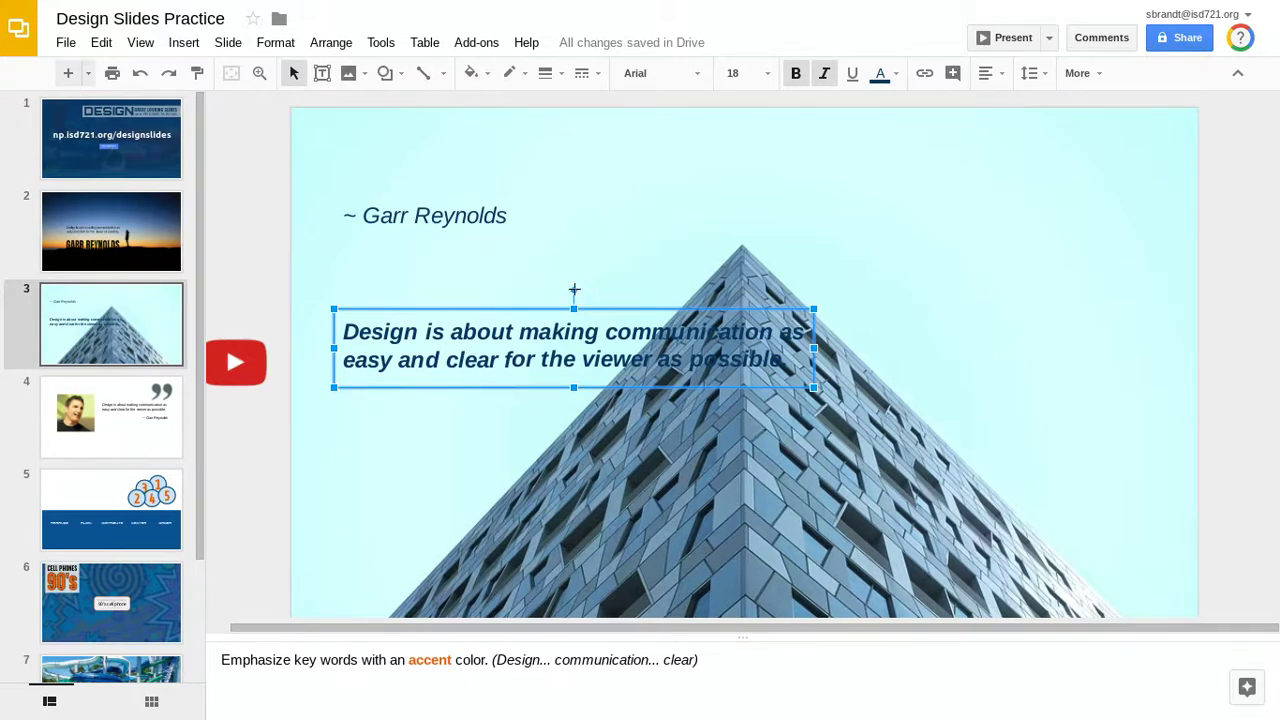
{"action": "left_click_drag", "start_coordinate": [574, 290], "coordinate": [501, 271]}
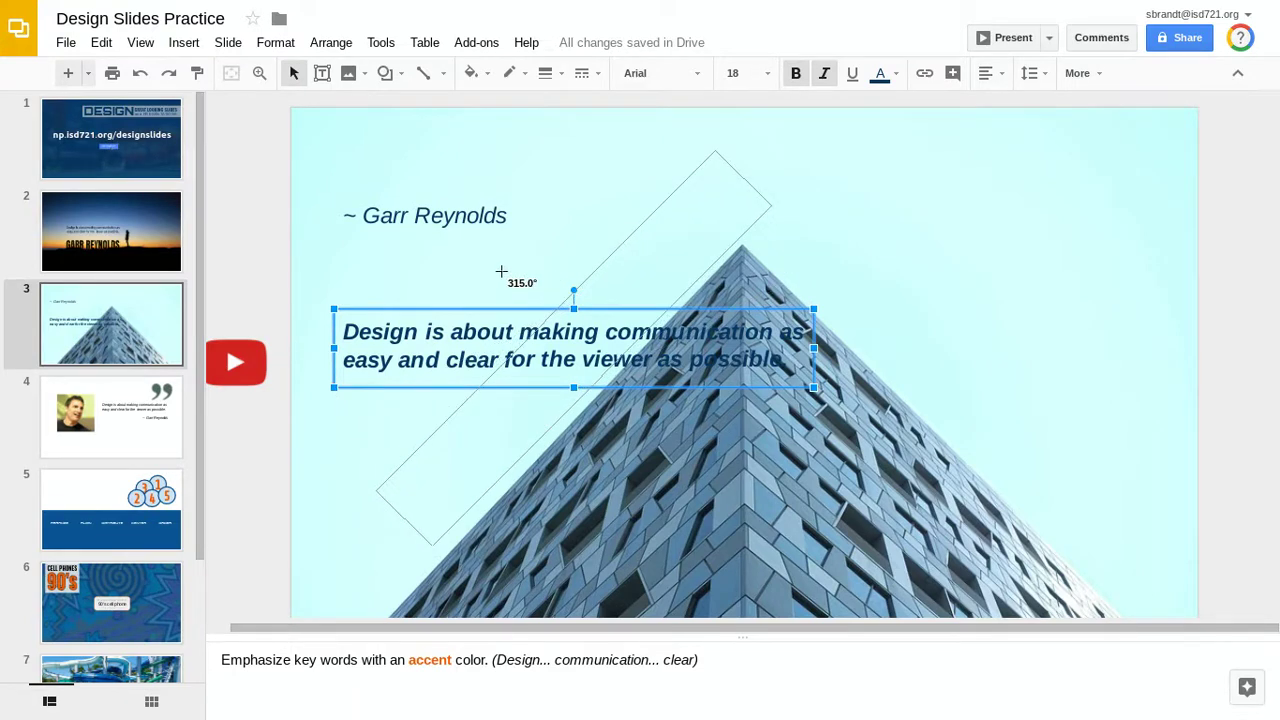
Rotate the quote to 315° and nudge it to rest just above the pyramid's left edge.
{"action": "left_click_drag", "start_coordinate": [501, 271], "coordinate": [501, 271]}
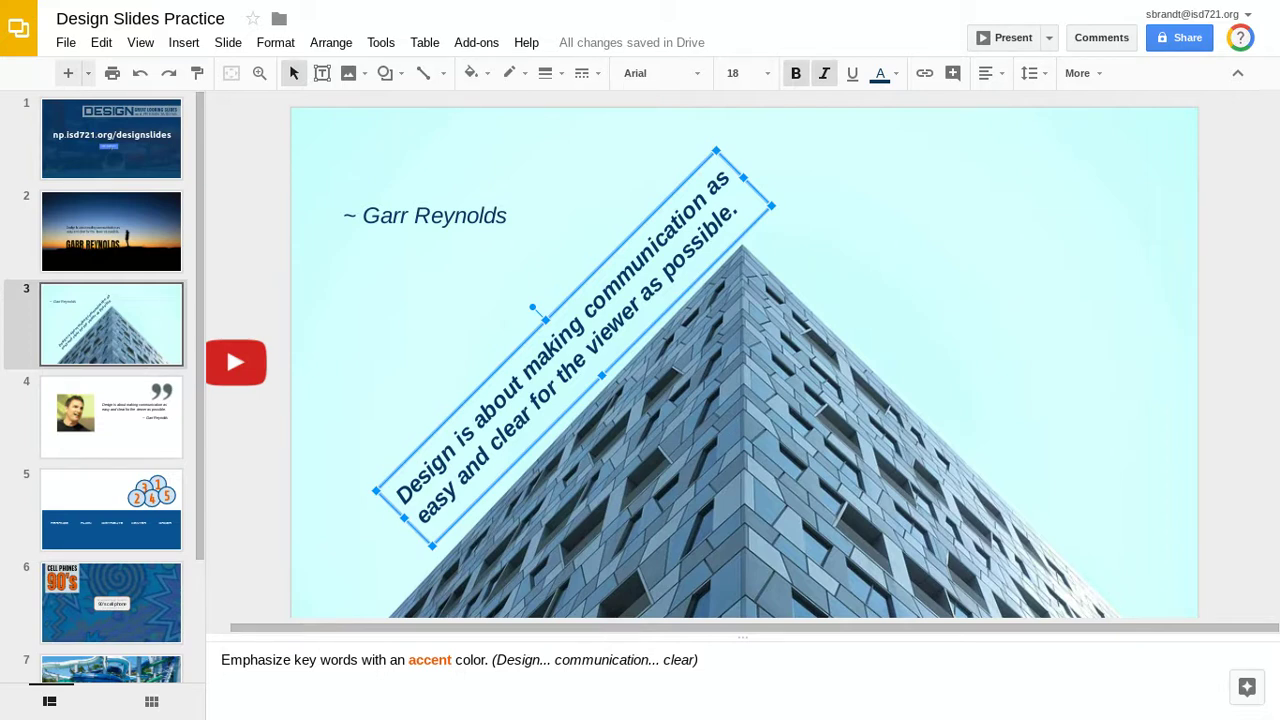
{"action": "key", "text": "Down"}
{"action": "key", "text": "Down"}
{"action": "key", "text": "Down"}
{"action": "key", "text": "Down"}
{"action": "key", "text": "Down"}
{"action": "key", "text": "Down"}
{"action": "key", "text": "Left"}
{"action": "key", "text": "Left"}
{"action": "key", "text": "Left"}
{"action": "key", "text": "Left"}
{"action": "key", "text": "Left"}
{"action": "key", "text": "Left"}
{"action": "key", "text": "Left"}
{"action": "key", "text": "Left"}
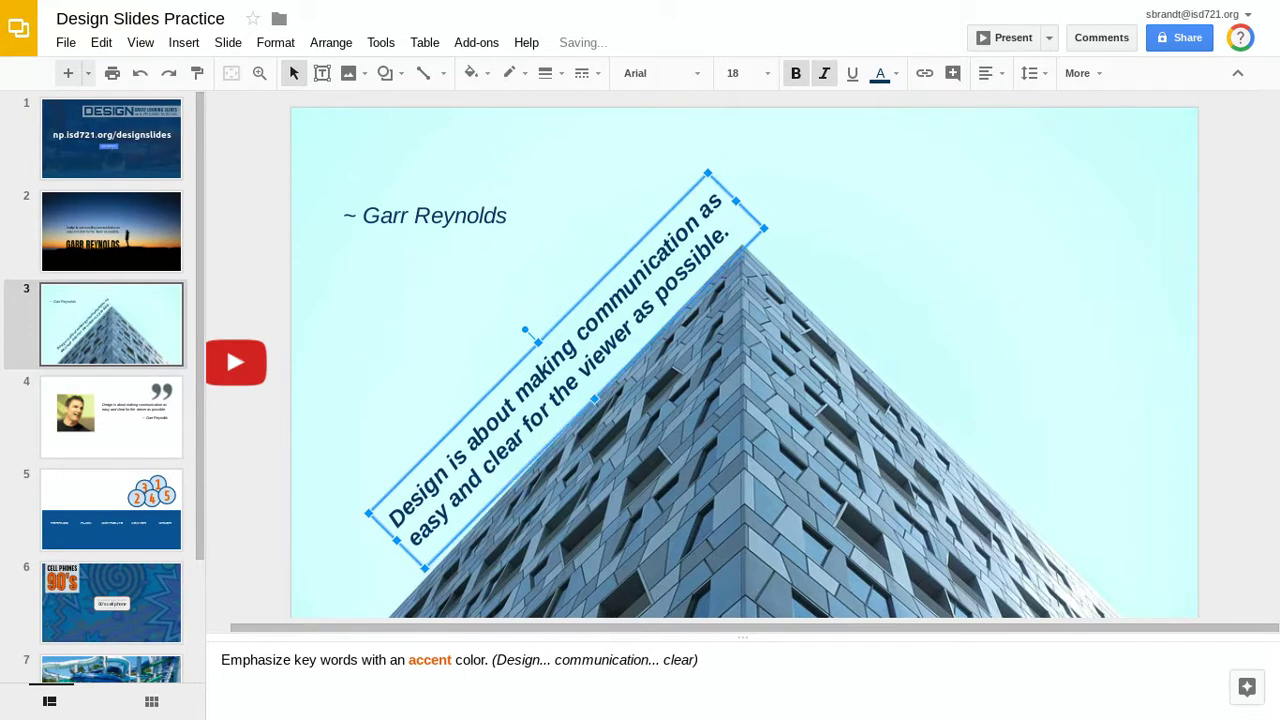
{"action": "key", "text": "Down"}
{"action": "key", "text": "Down"}
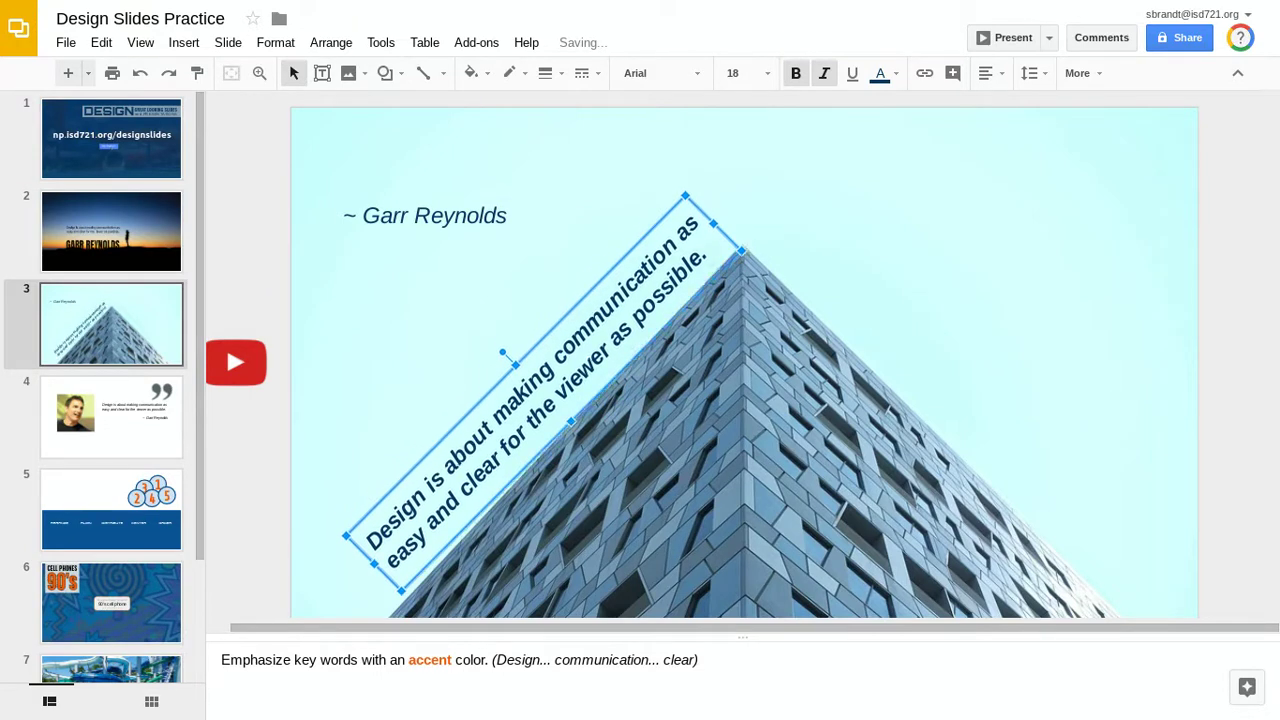
{"action": "key", "text": "Right"}
{"action": "key", "text": "Right"}
{"action": "key", "text": "Right"}
{"action": "key", "text": "Right"}
{"action": "key", "text": "Right"}
{"action": "key", "text": "Right"}
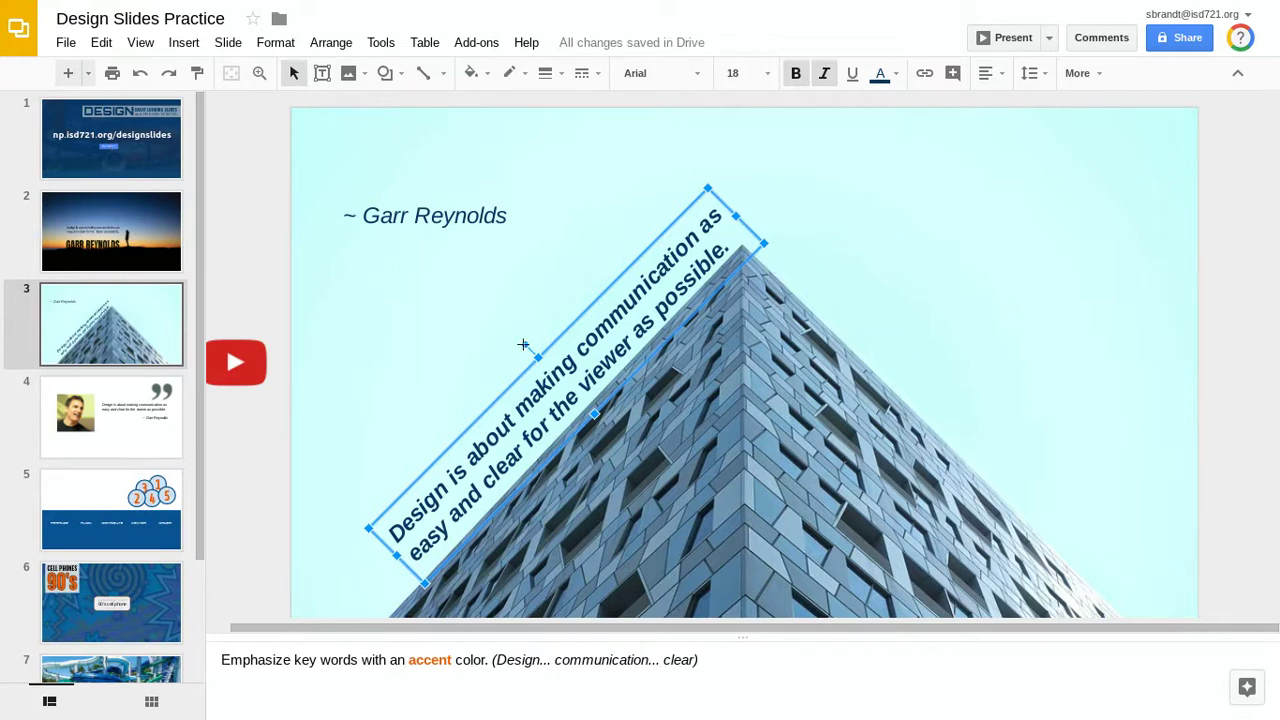
{"action": "left_click_drag", "start_coordinate": [523, 345], "coordinate": [484, 316]}
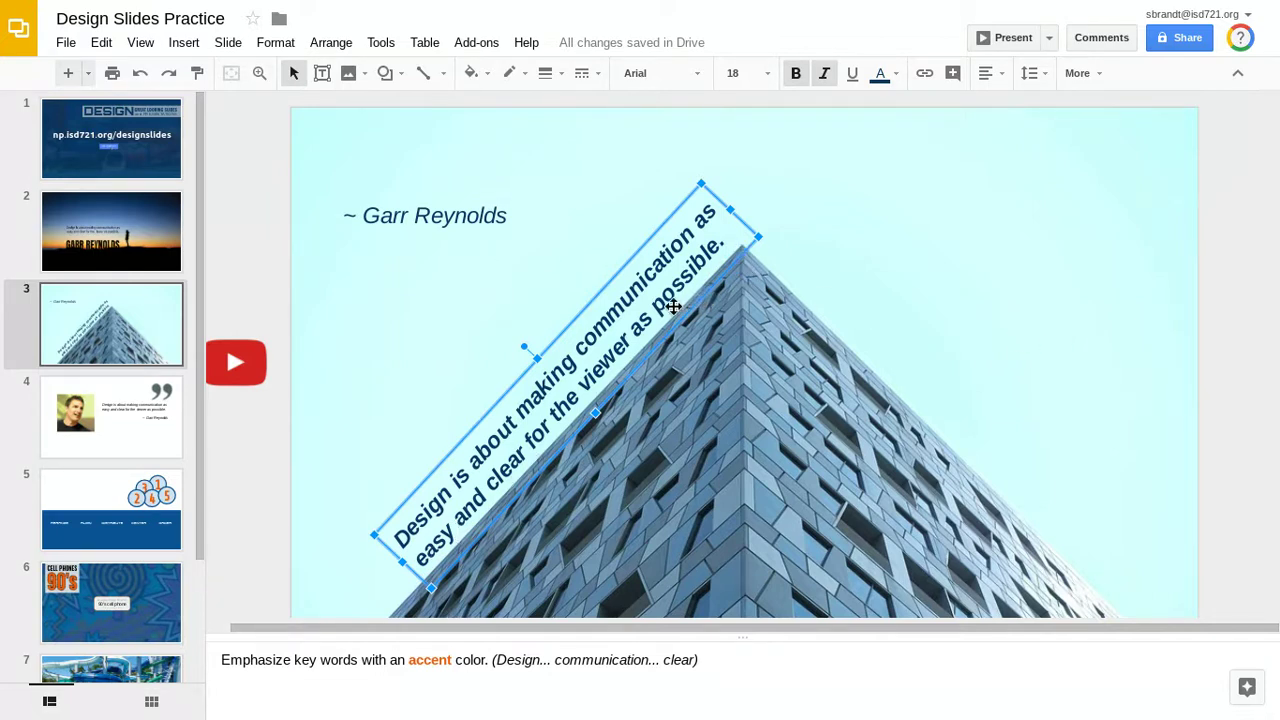
{"action": "left_click", "coordinate": [436, 212]}
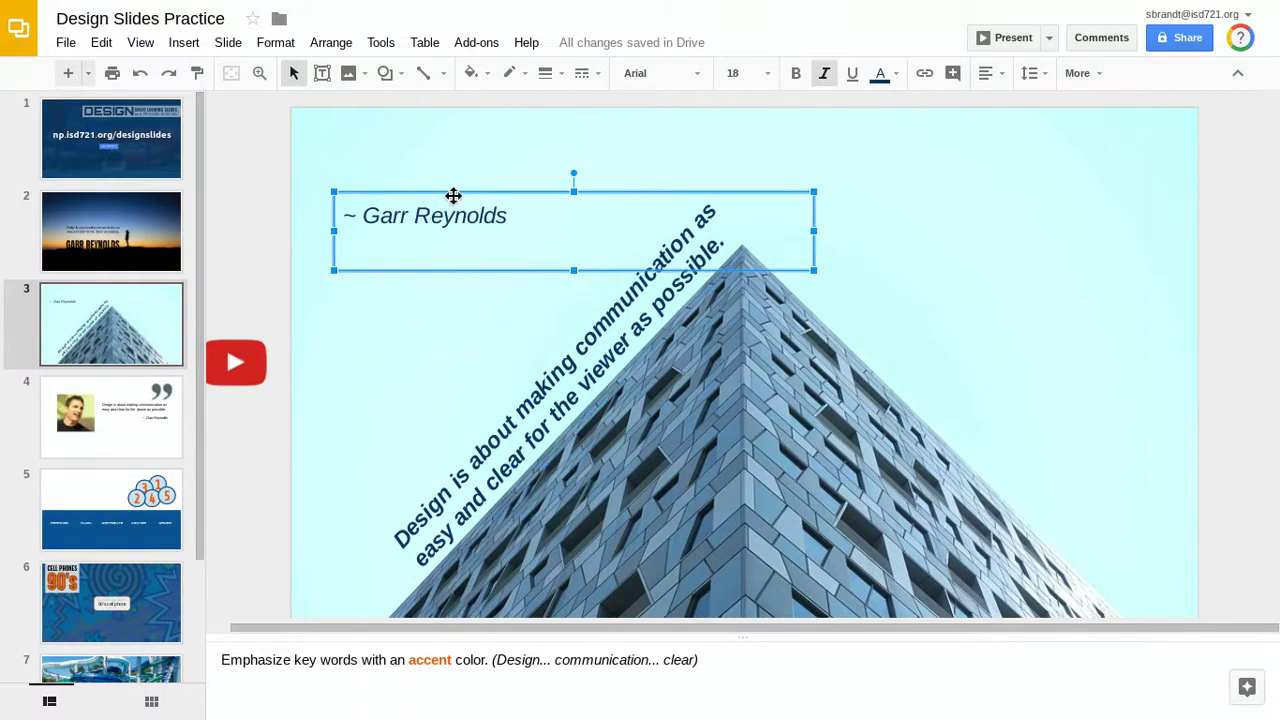
Move the author attribution to the pyramid's right side and tilt it along the right edge.
{"action": "left_click_drag", "start_coordinate": [453, 195], "coordinate": [911, 235]}
{"action": "left_click_drag", "start_coordinate": [982, 210], "coordinate": [1040, 205]}
{"action": "key", "text": "Down"}
{"action": "key", "text": "Down"}
{"action": "key", "text": "Down"}
{"action": "key", "text": "Down"}
{"action": "key", "text": "Down"}
{"action": "key", "text": "Down"}
{"action": "key", "text": "Down"}
{"action": "key", "text": "Down"}
{"action": "key", "text": "Down"}
{"action": "key", "text": "Down"}
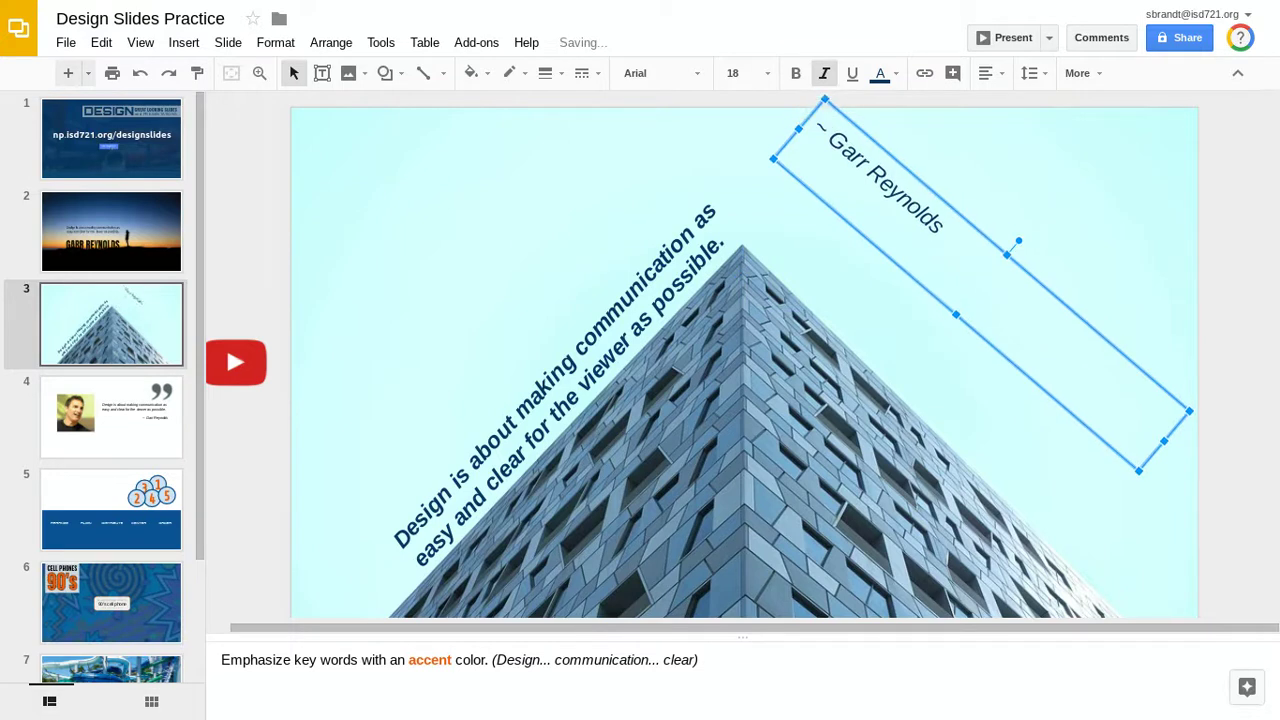
{"action": "key", "text": "Left"}
{"action": "key", "text": "Left"}
{"action": "key", "text": "Left"}
{"action": "key", "text": "Left"}
{"action": "key", "text": "Left"}
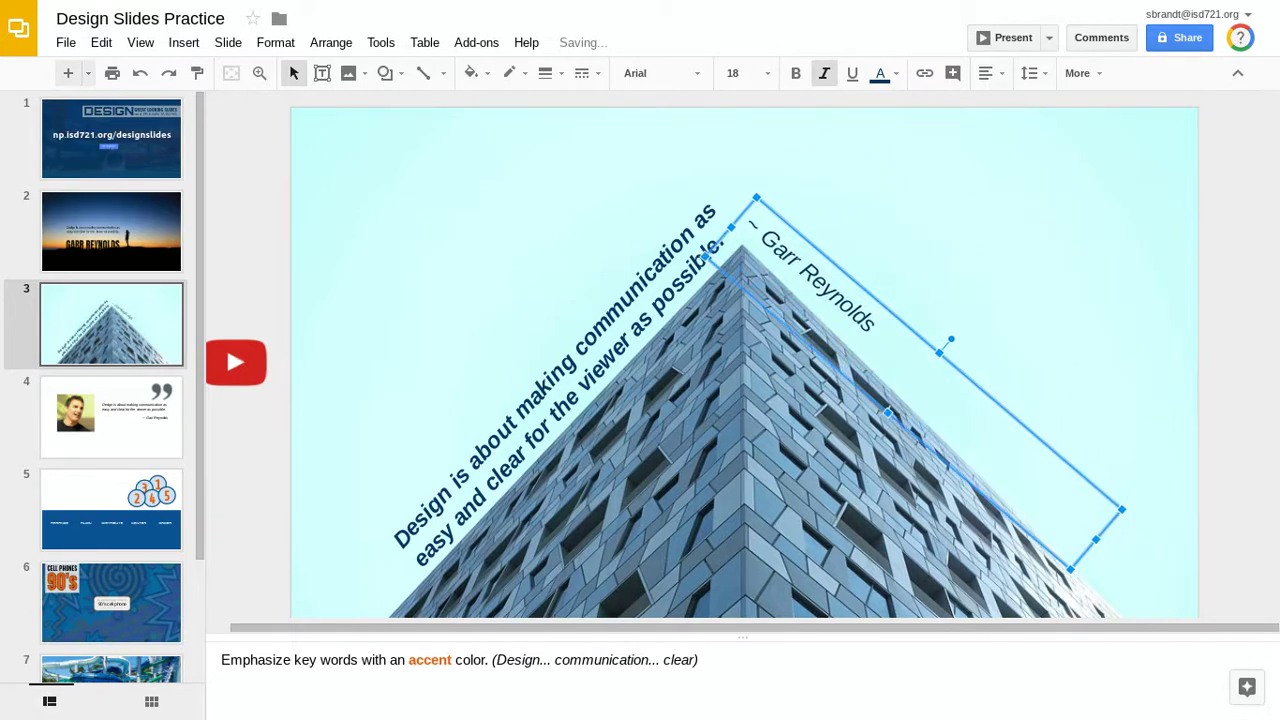
{"action": "key", "text": "Down"}
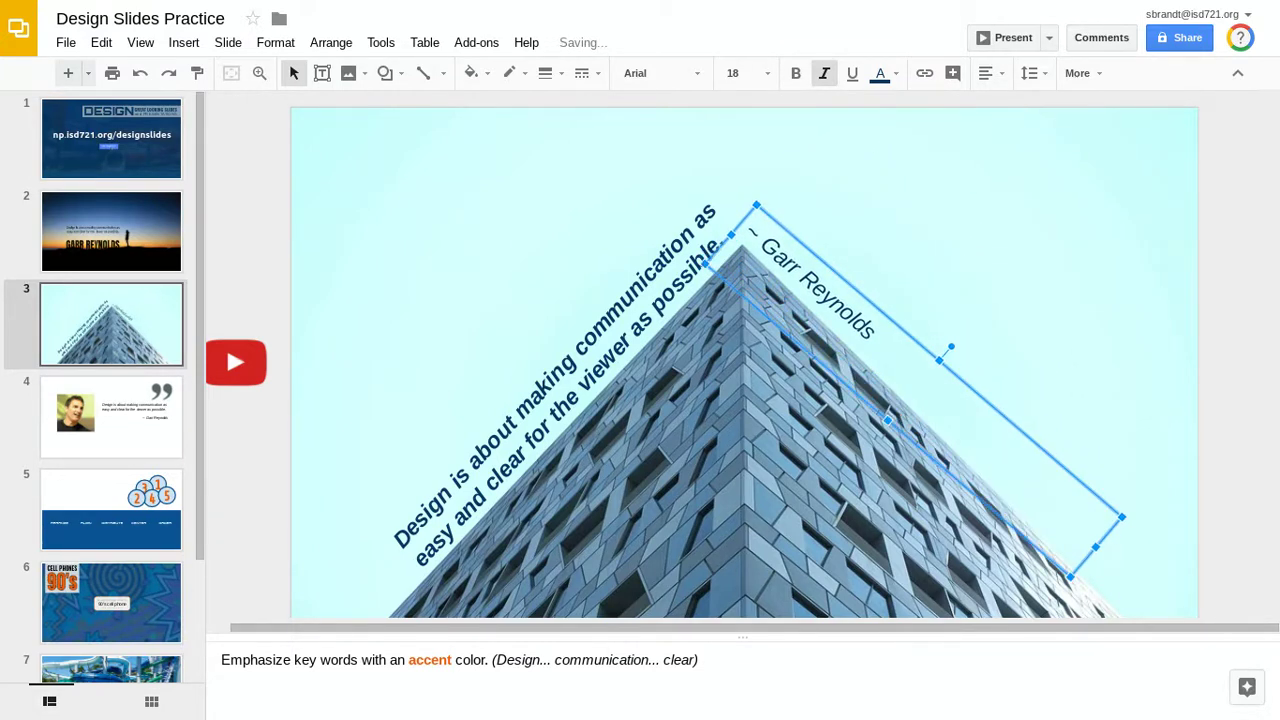
Fine-nudge the attribution so it starts at the peak and runs down the right edge.
{"action": "key", "text": "shift+Up"}
{"action": "key", "text": "shift+Up"}
{"action": "key", "text": "shift+Left"}
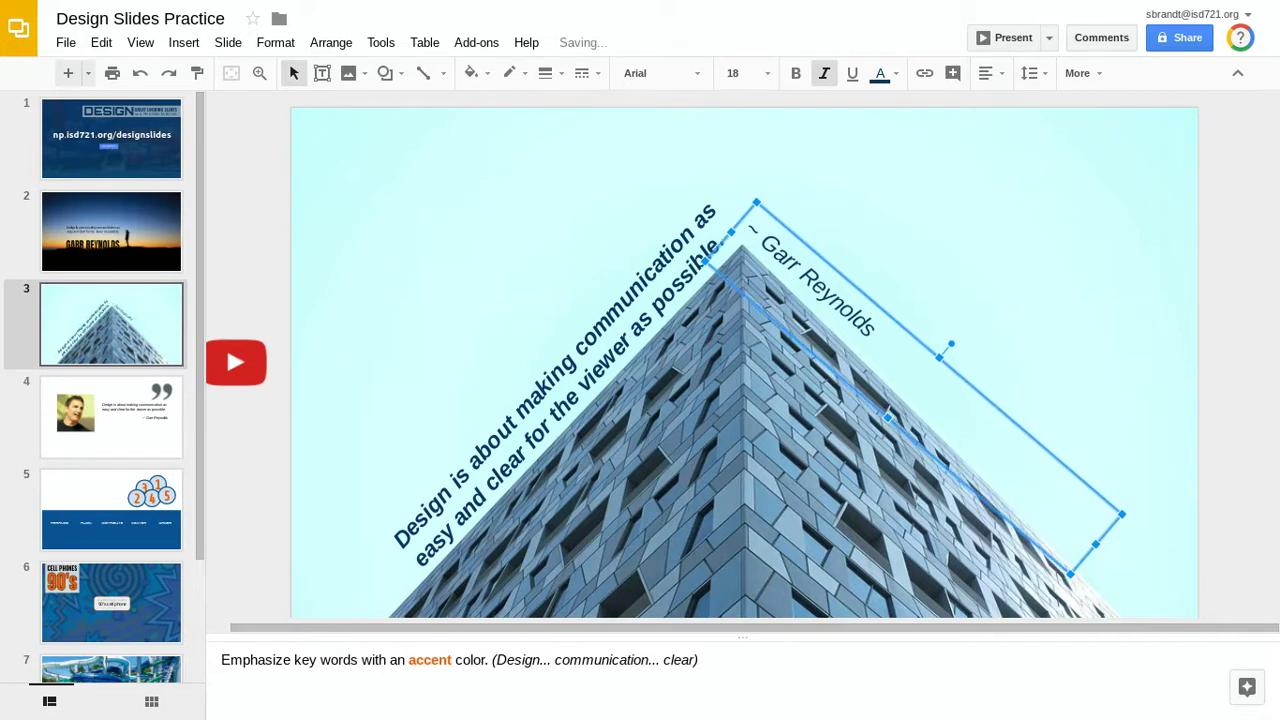
{"action": "key", "text": "shift+Left"}
{"action": "key", "text": "shift+Down"}
{"action": "key", "text": "shift+Down"}
{"action": "key", "text": "shift+Down"}
{"action": "key", "text": "shift+Right"}
{"action": "key", "text": "shift+Right"}
{"action": "key", "text": "shift+Right"}
{"action": "key", "text": "shift+Right"}
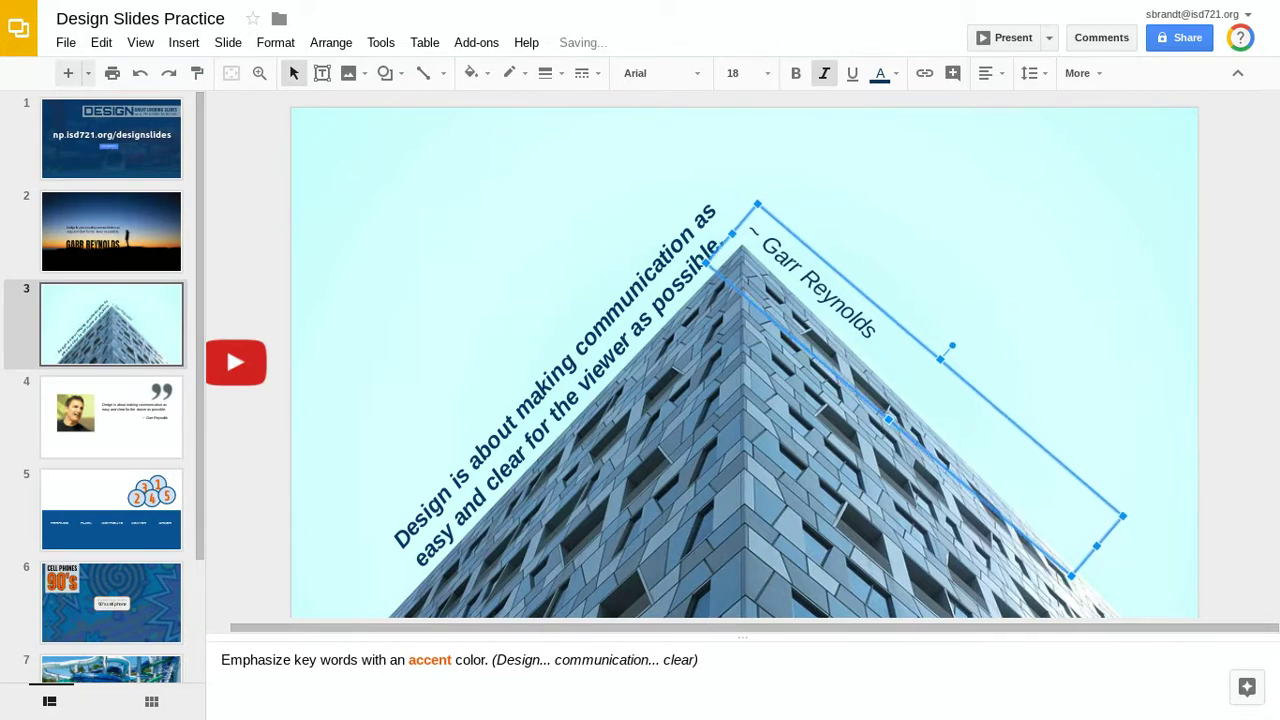
{"action": "key", "text": "shift+Down"}
{"action": "key", "text": "shift+Down"}
{"action": "key", "text": "shift+Down"}
{"action": "key", "text": "shift+Right"}
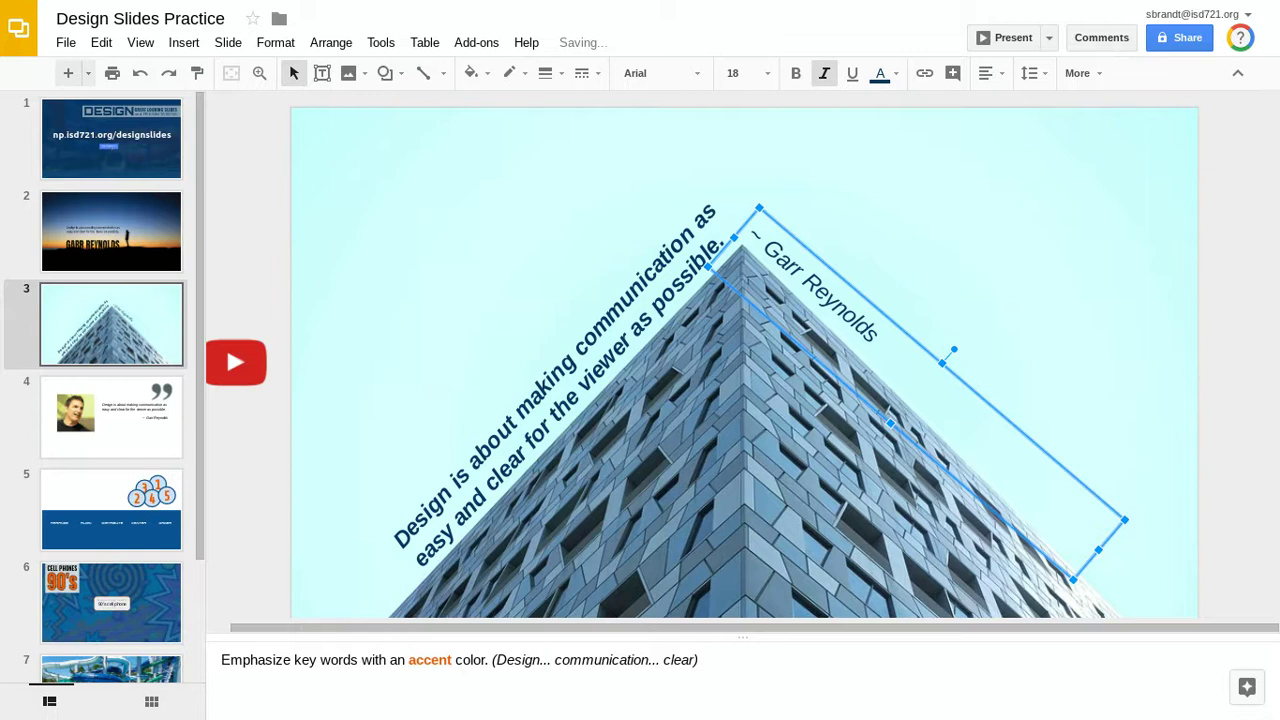
{"action": "key", "text": "shift+Down"}
{"action": "key", "text": "shift+Down"}
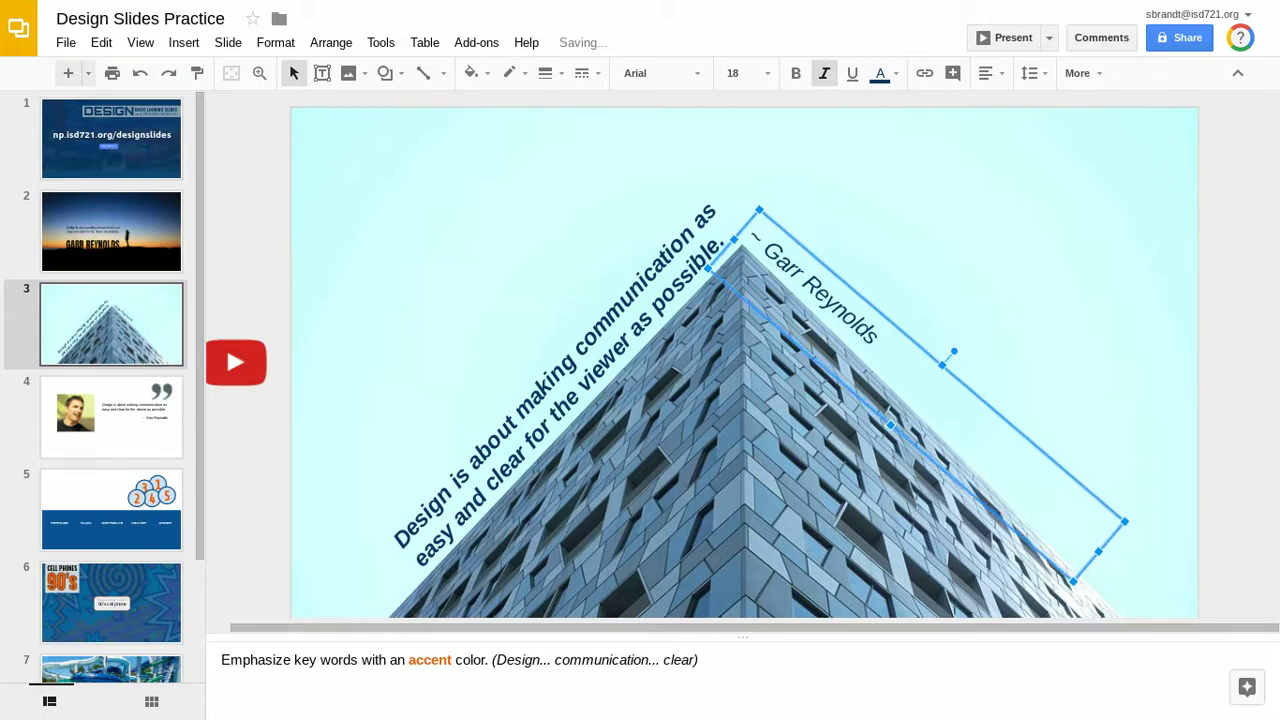
{"action": "key", "text": "shift+Down"}
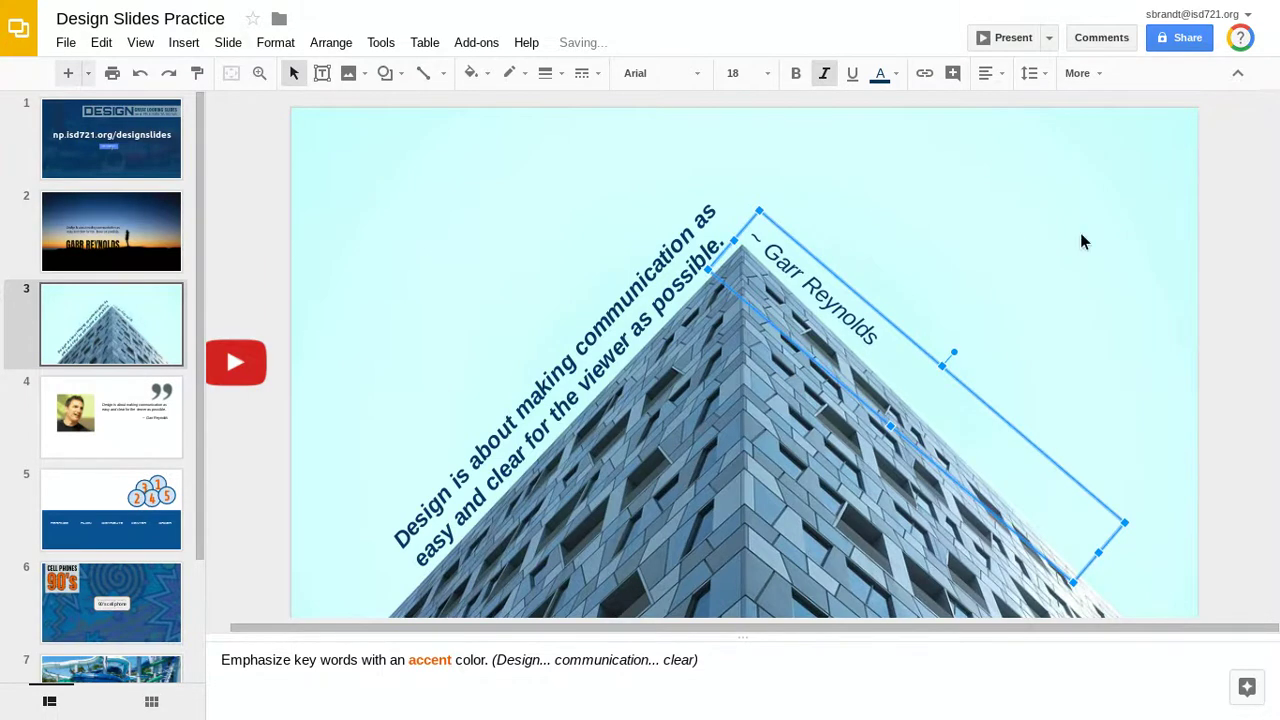
{"action": "left_click", "coordinate": [1204, 250]}
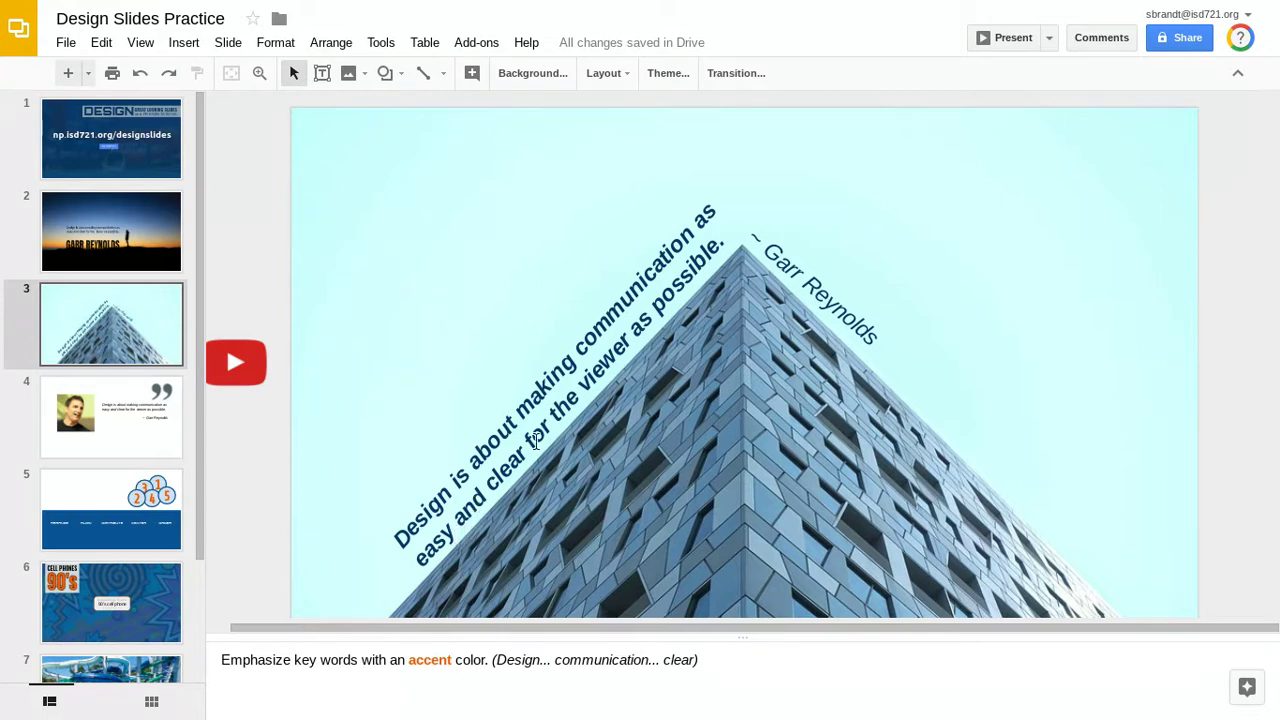
{"action": "double_click", "coordinate": [426, 508]}
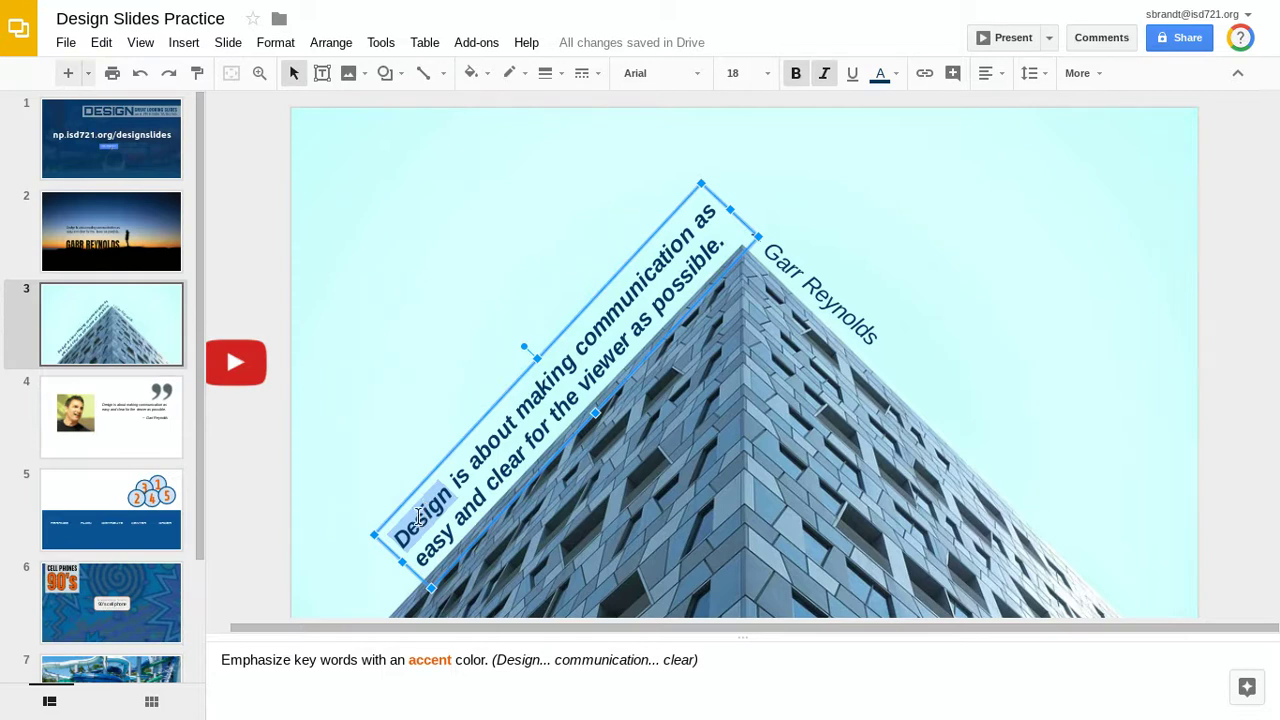
Apply the orange custom text colour to the word 'Design' in the quote.
{"action": "left_click", "coordinate": [881, 80]}
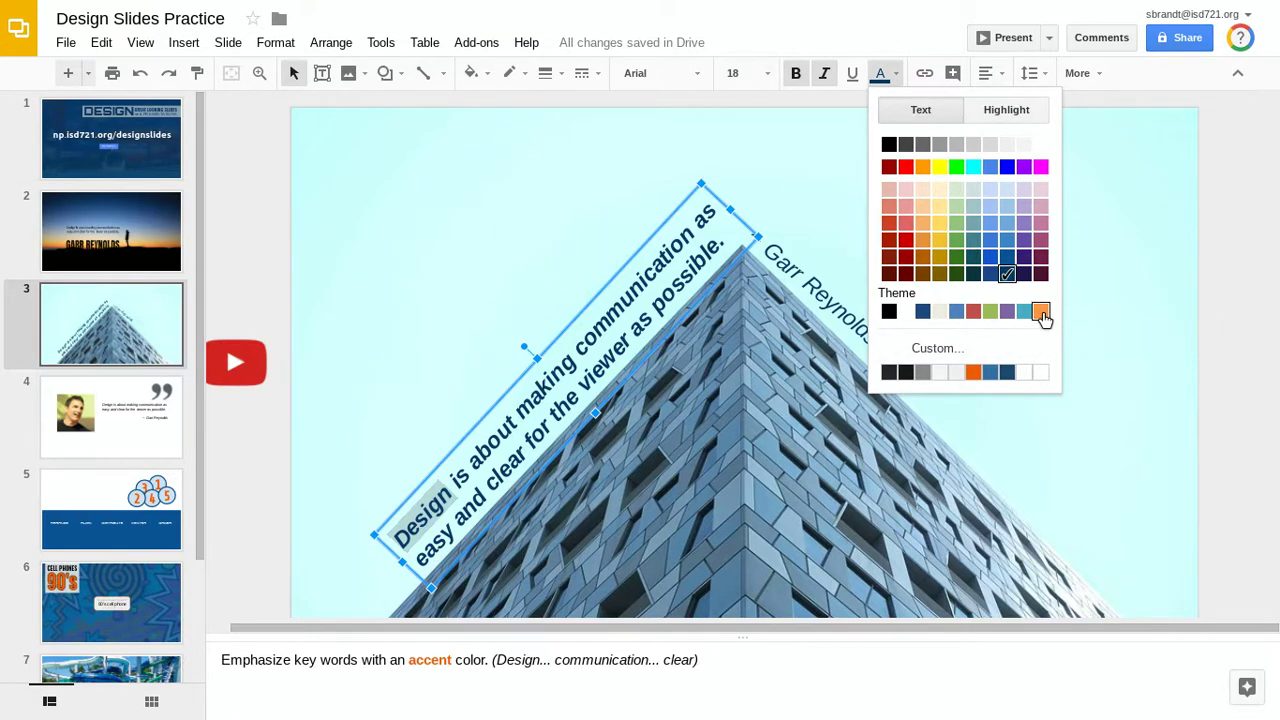
{"action": "left_click", "coordinate": [973, 372]}
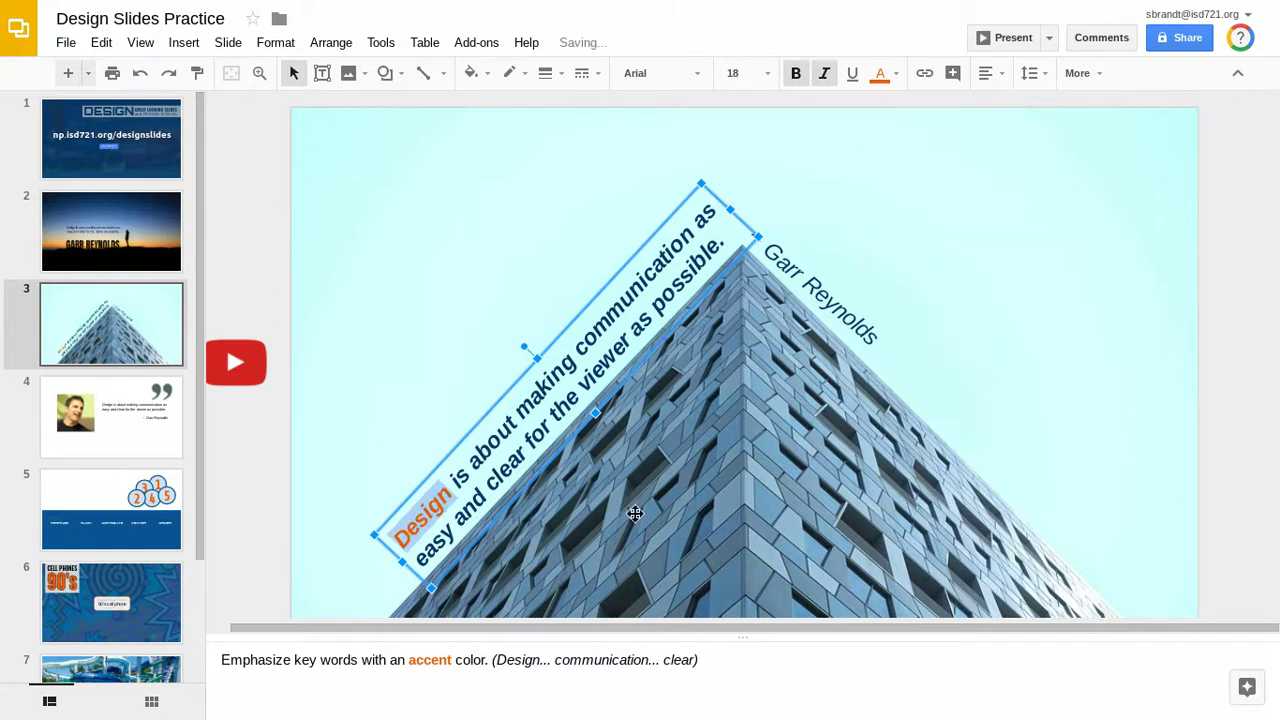
{"action": "double_click", "coordinate": [620, 302]}
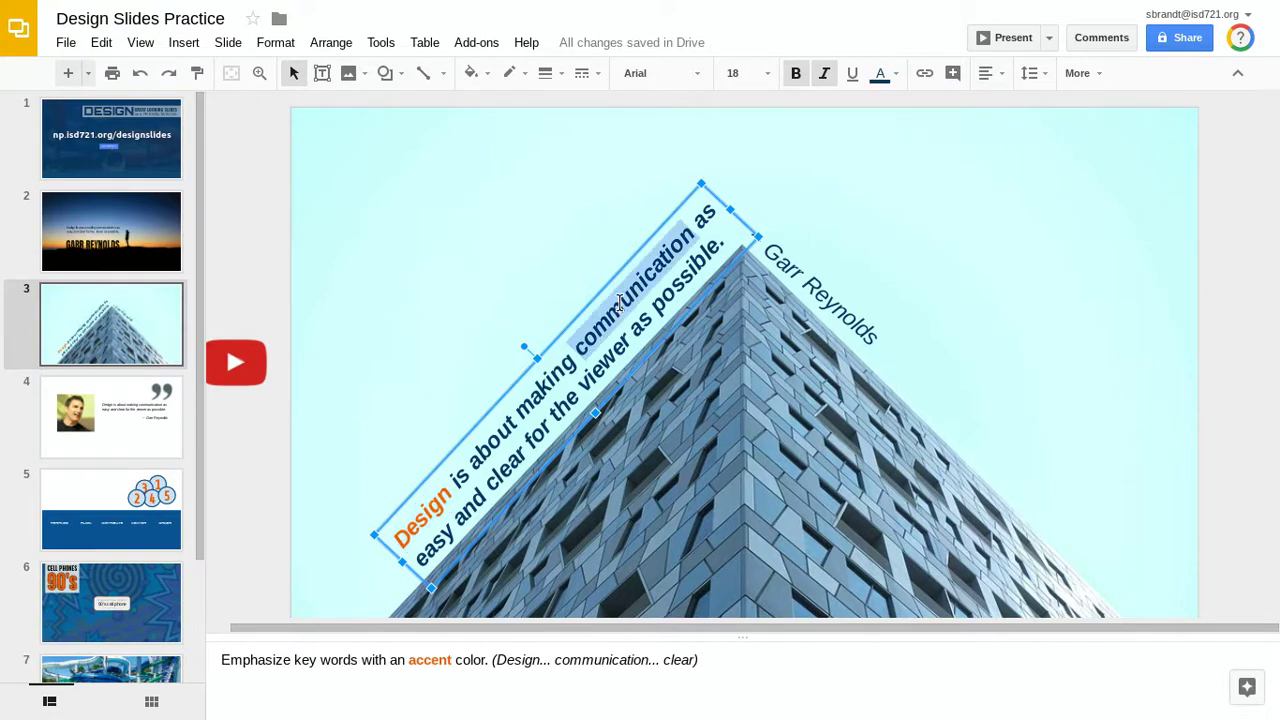
Colour the quote's words 'communication' and 'clear' with the same orange swatch.
{"action": "left_click", "coordinate": [882, 78]}
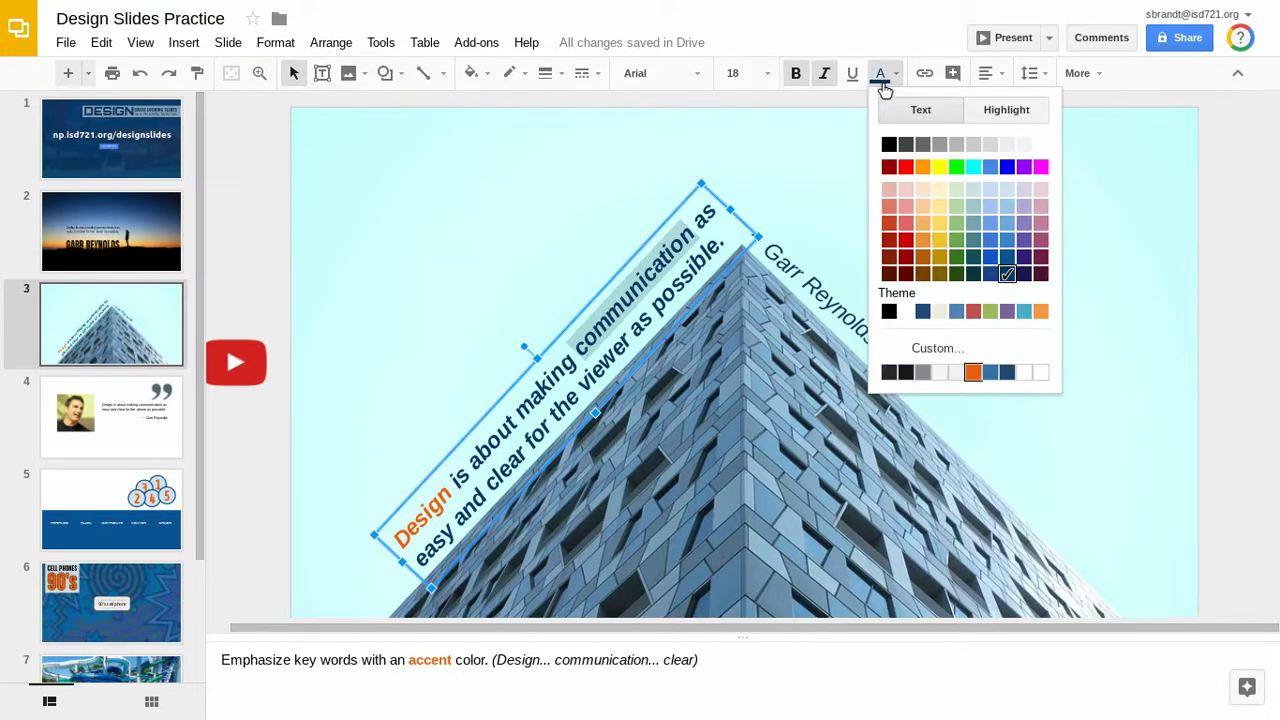
{"action": "left_click", "coordinate": [973, 373]}
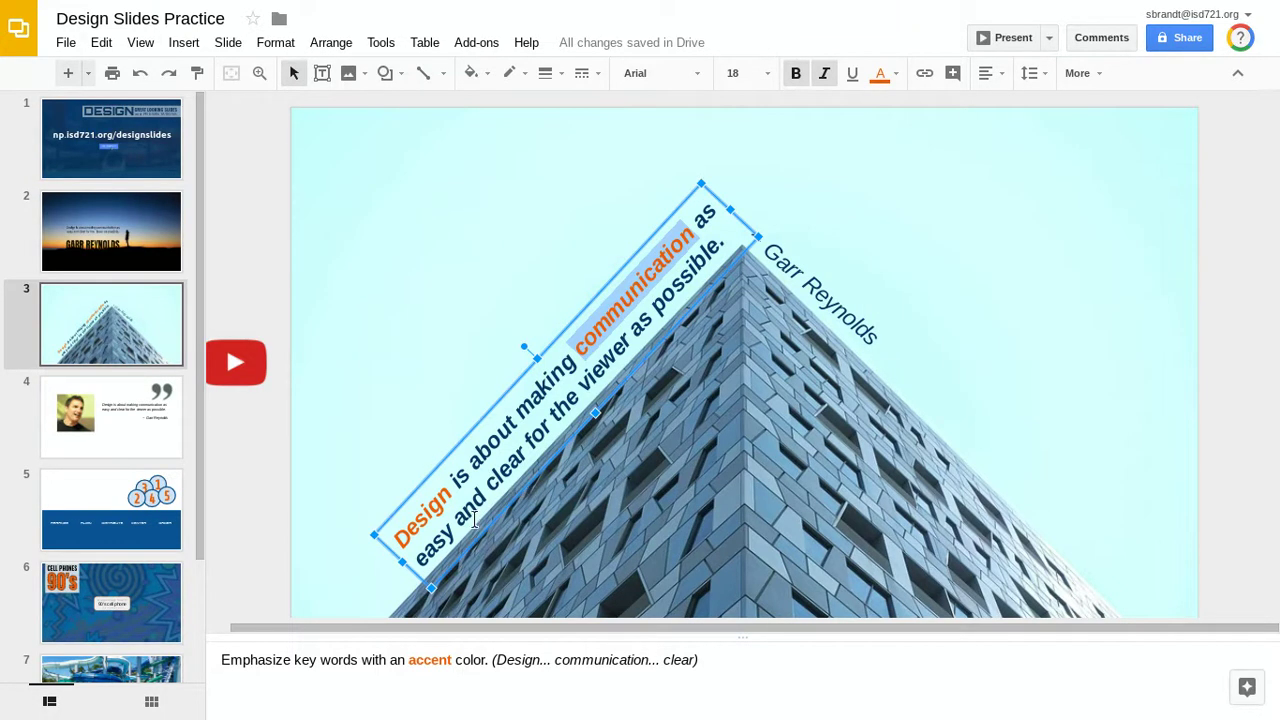
{"action": "left_click", "coordinate": [509, 467]}
{"action": "double_click", "coordinate": [509, 467]}
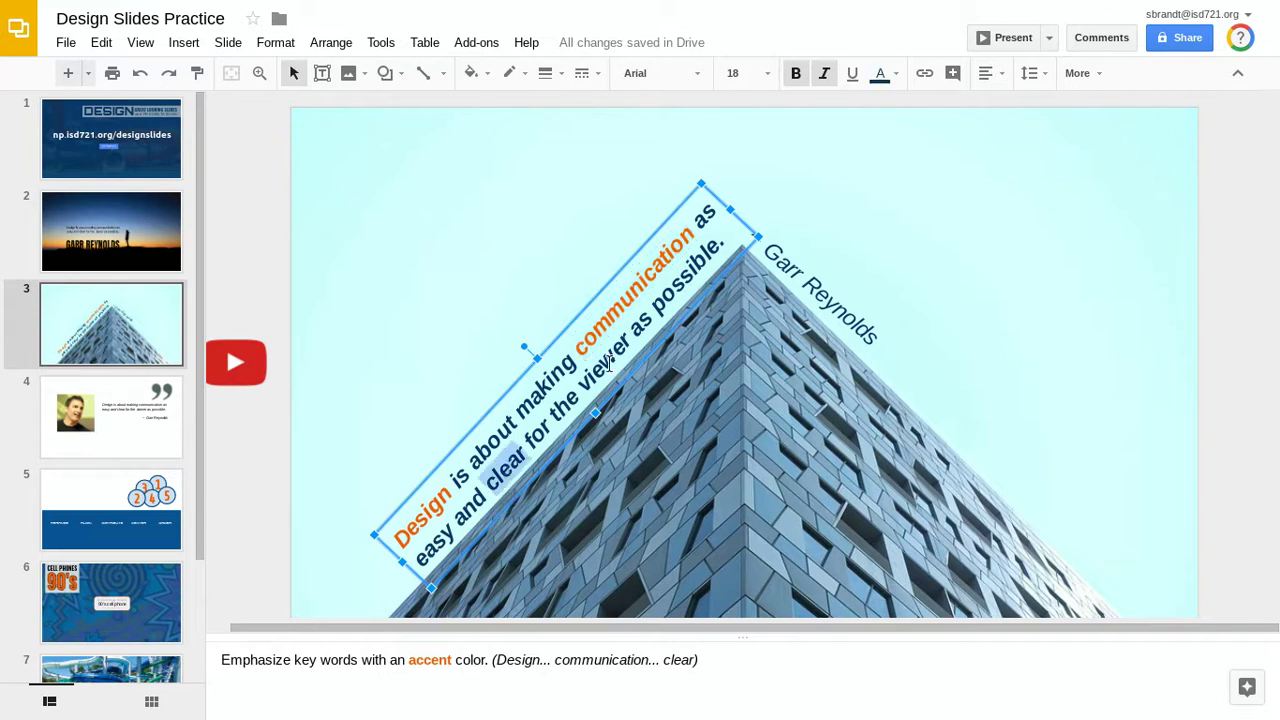
{"action": "left_click", "coordinate": [880, 78]}
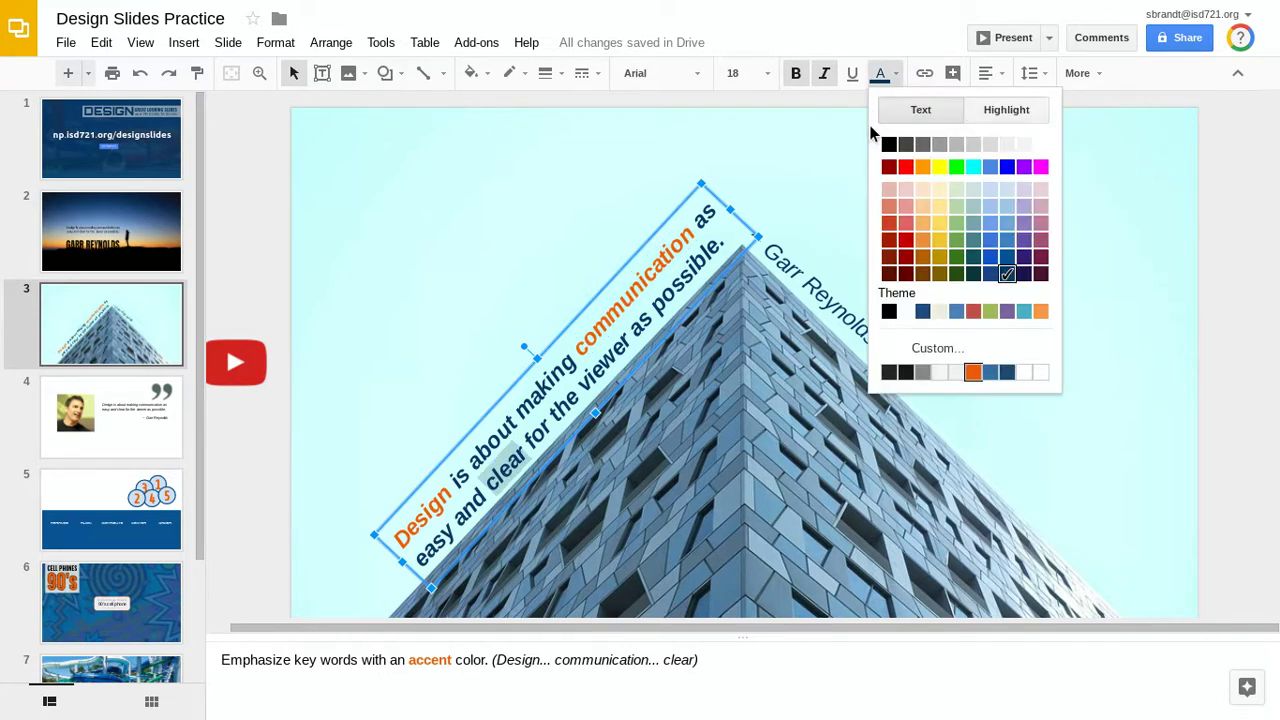
{"action": "left_click", "coordinate": [973, 373]}
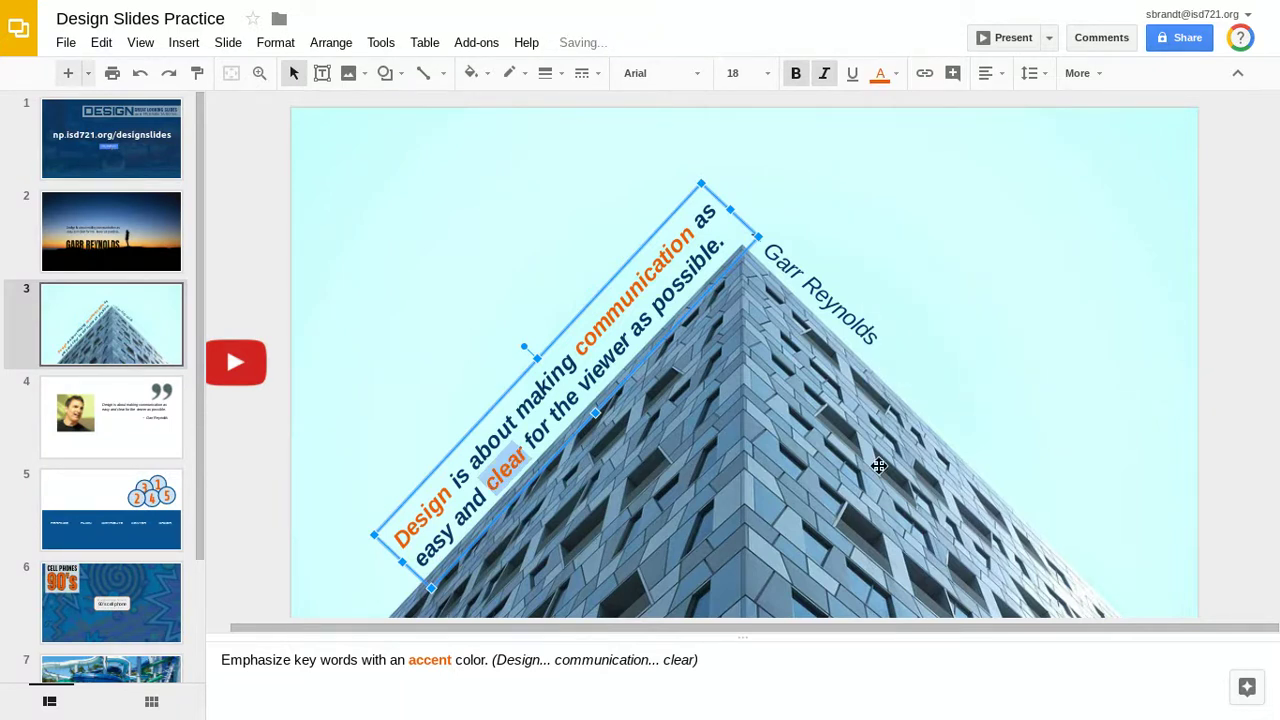
{"action": "left_click", "coordinate": [1240, 330]}
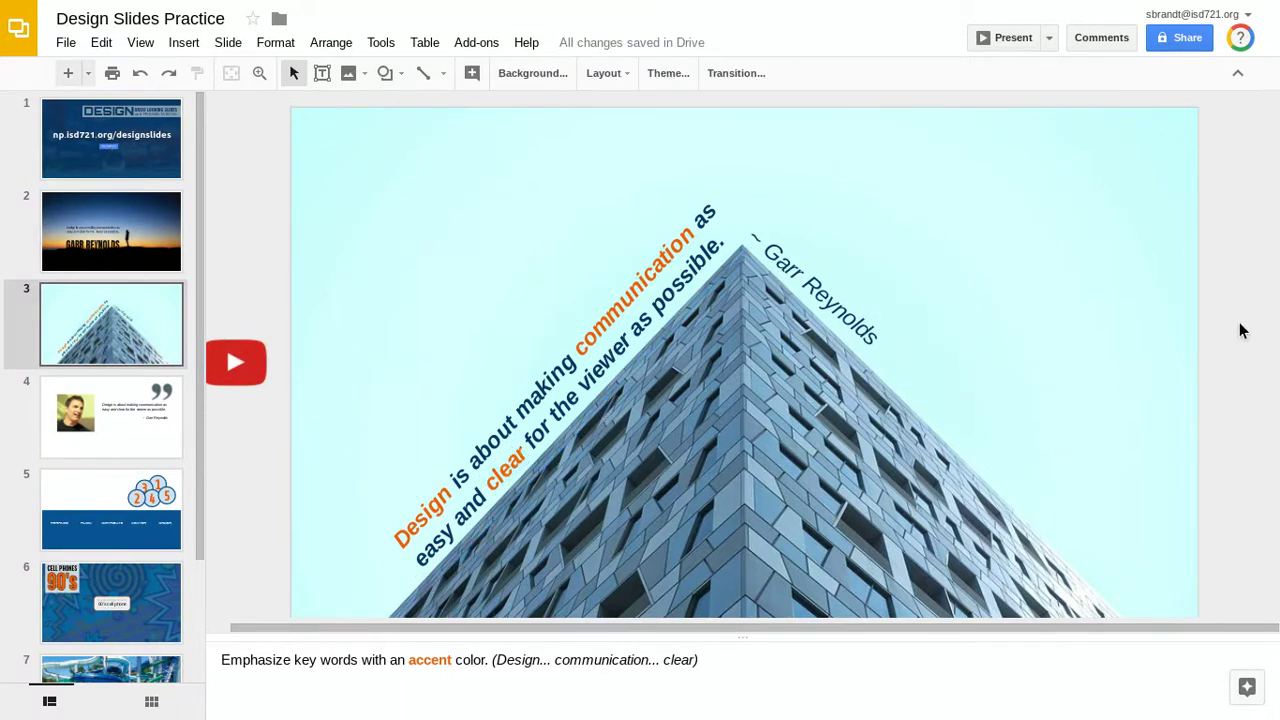